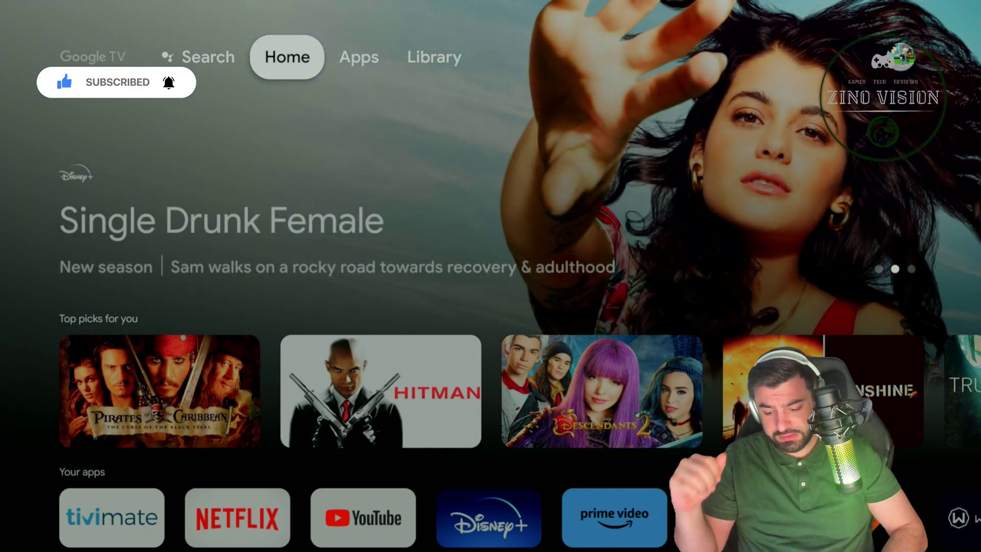
- Open 'Search for apps and games' on the Google TV apps page
key("Right")
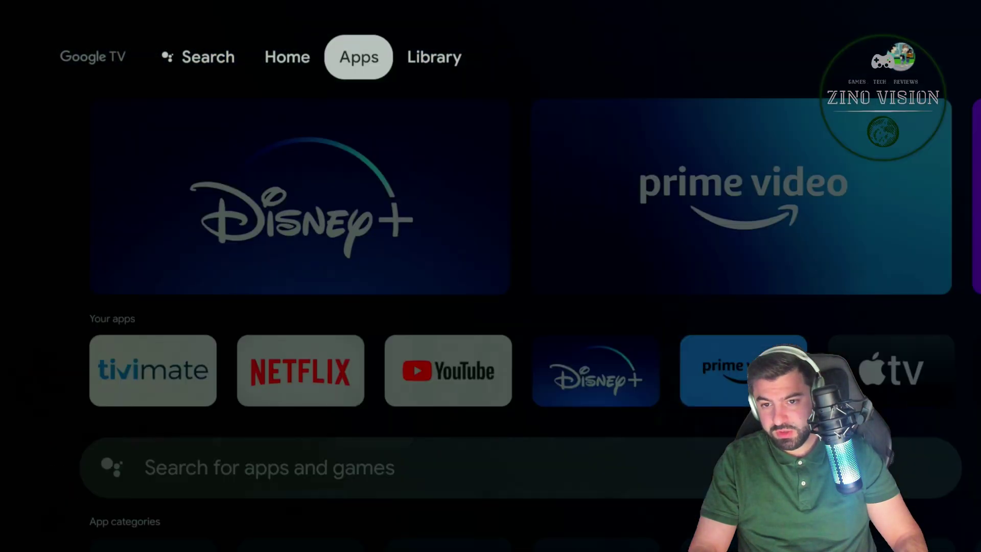
key("Down")
key("Down")
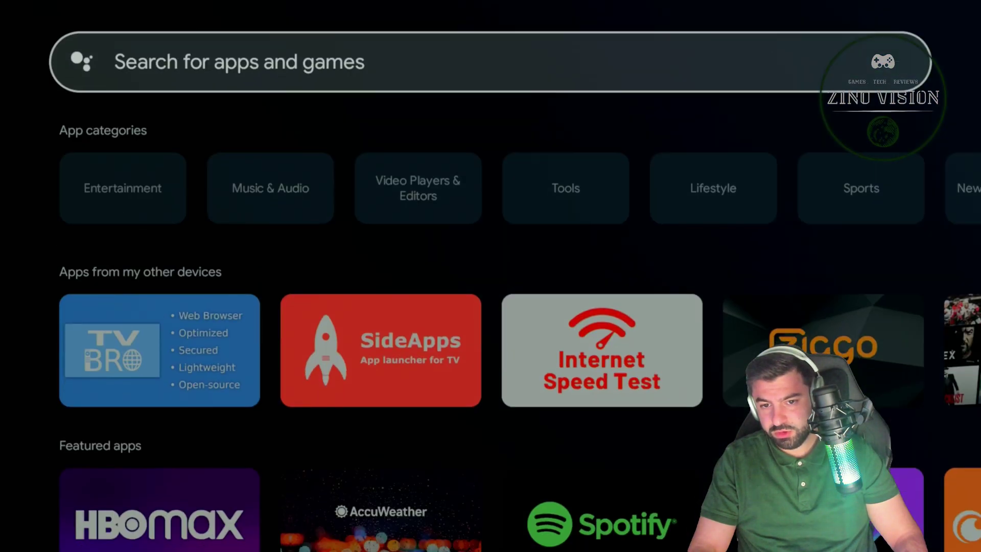
key("Return")
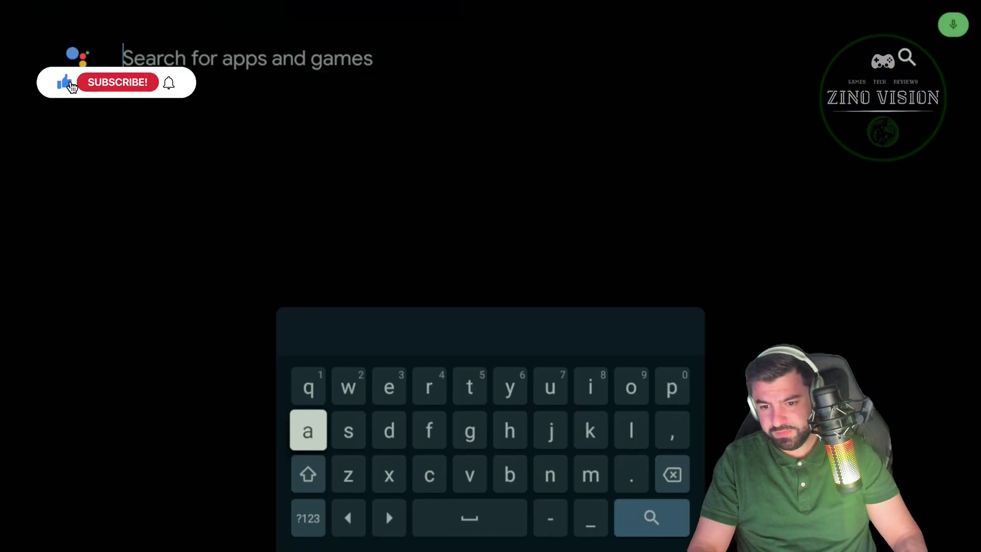
- Enter 'file' on the on-screen keyboard and run the app search
key("Down")
key("Up")
key("Right")
key("Right")
key("Right")
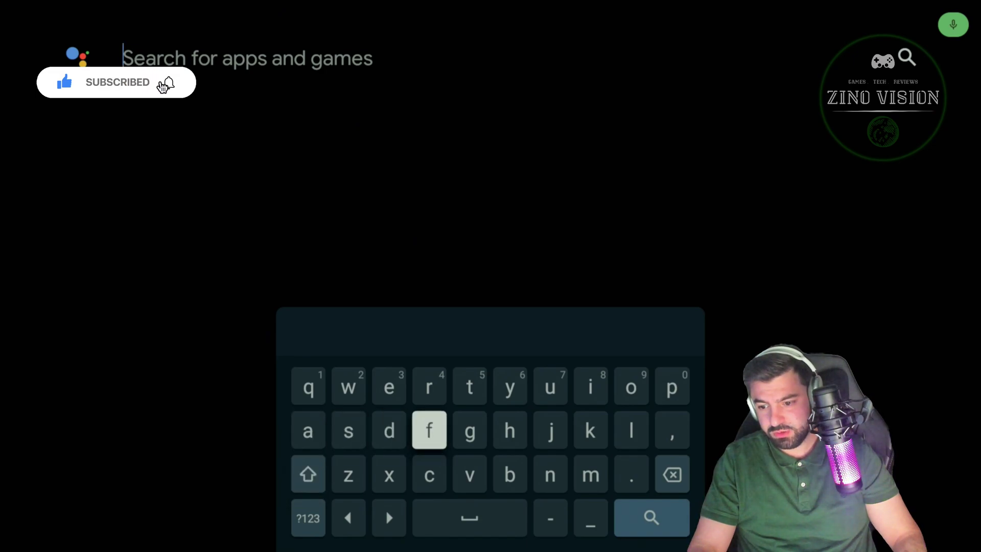
key("Return")
key("Up")
key("Right")
key("Right")
key("Right")
key("Right")
key("Return")
key("Down")
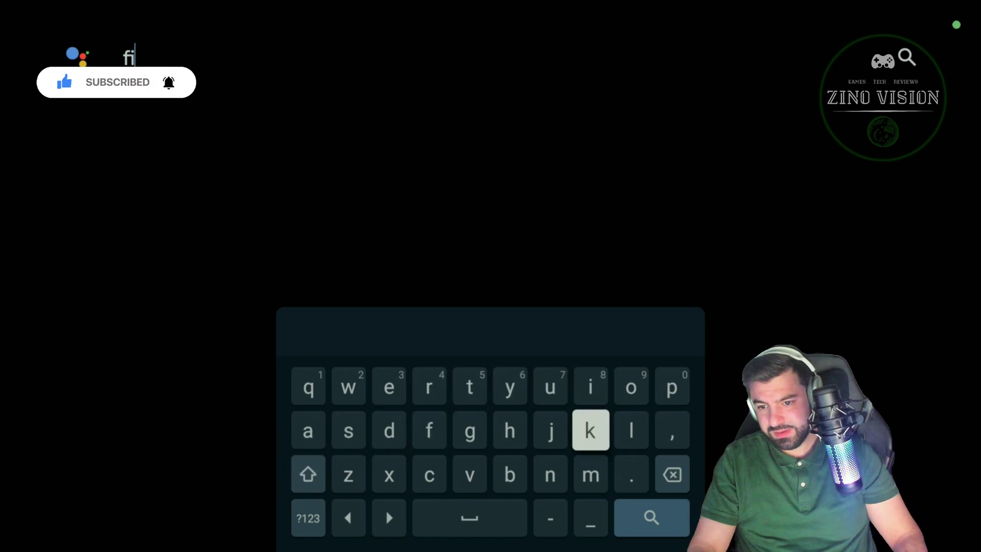
key("Right")
key("Left")
key("Left")
key("Left")
key("Left")
key("Left")
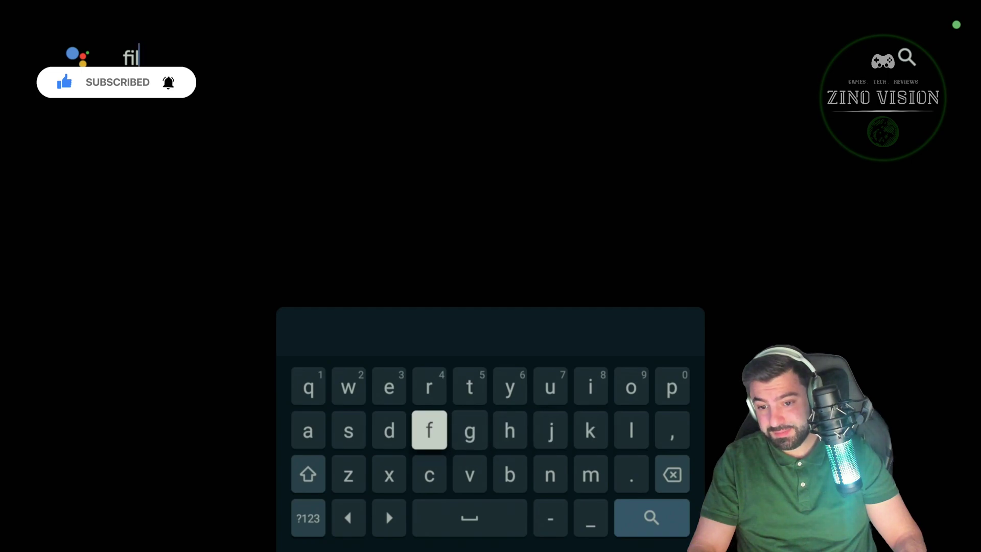
key("Up")
key("Left")
key("Return")
key("Down")
key("Left")
key("Left")
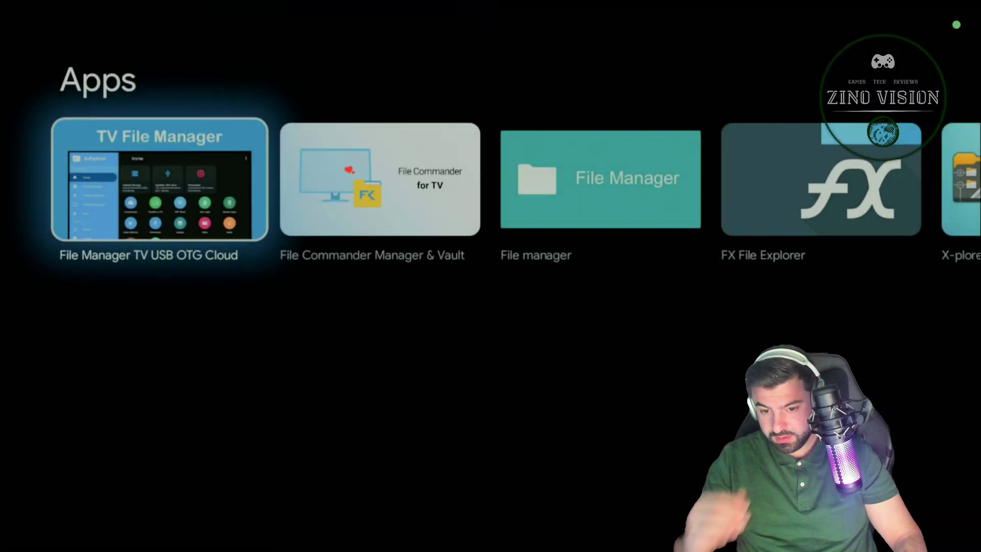
- Browse the matching file manager apps in the search results
key("Right")
key("Right")
key("Right")
key("Right")
key("Right")
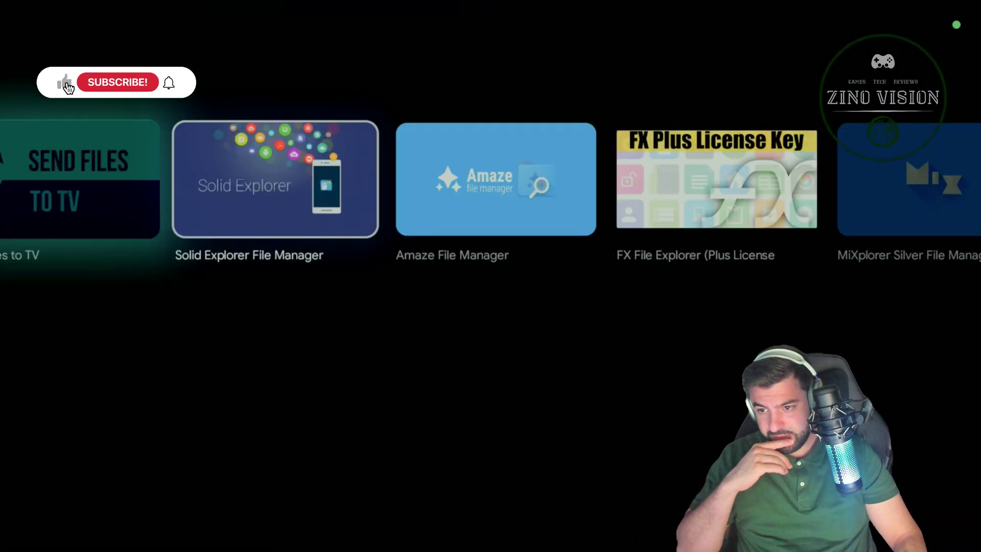
key("Right")
key("Right")
key("Right")
key("Right")
key("Right")
key("Right")
key("Right")
key("Right")
key("Right")
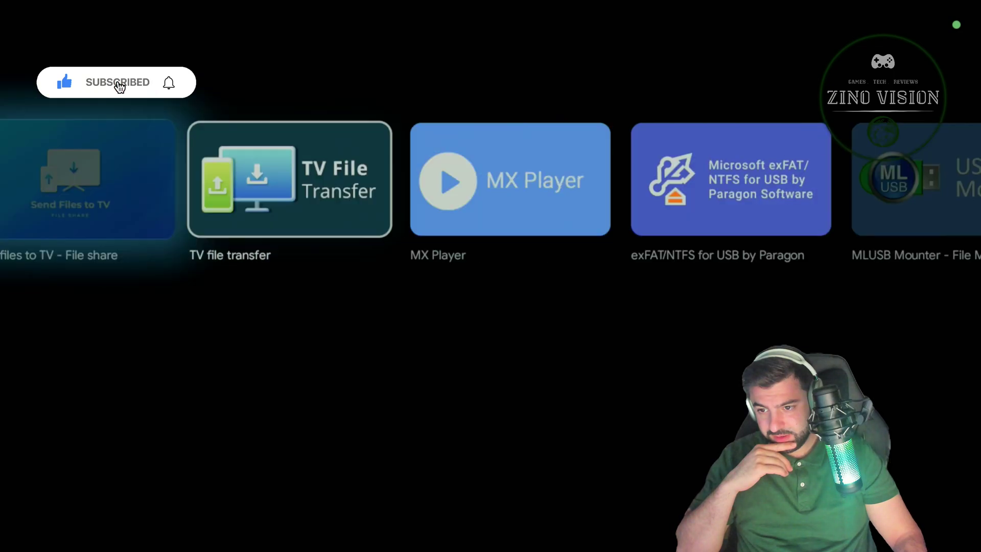
key("Right")
key("Right")
key("Right")
key("Right")
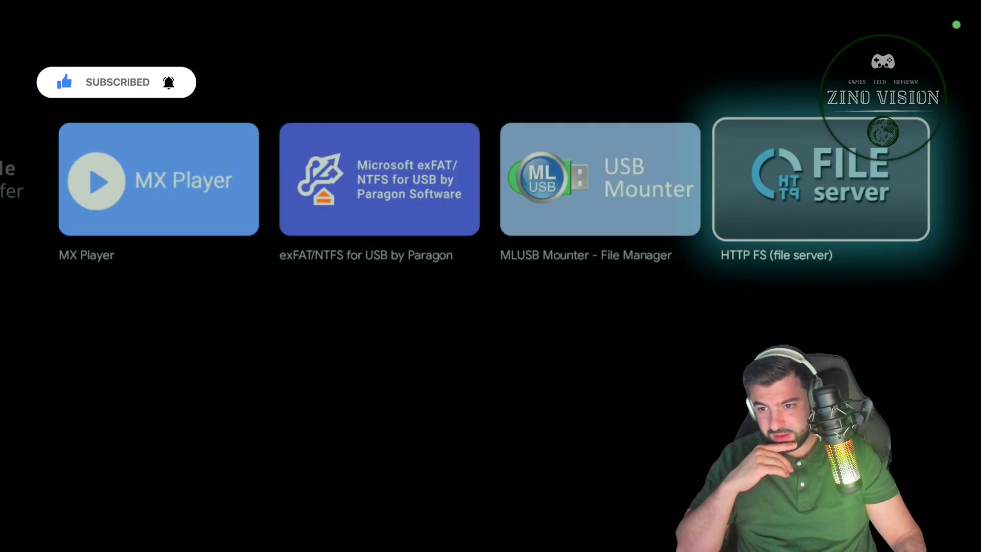
- Search again and open the File Commander Manager & Vault store page
key("Escape")
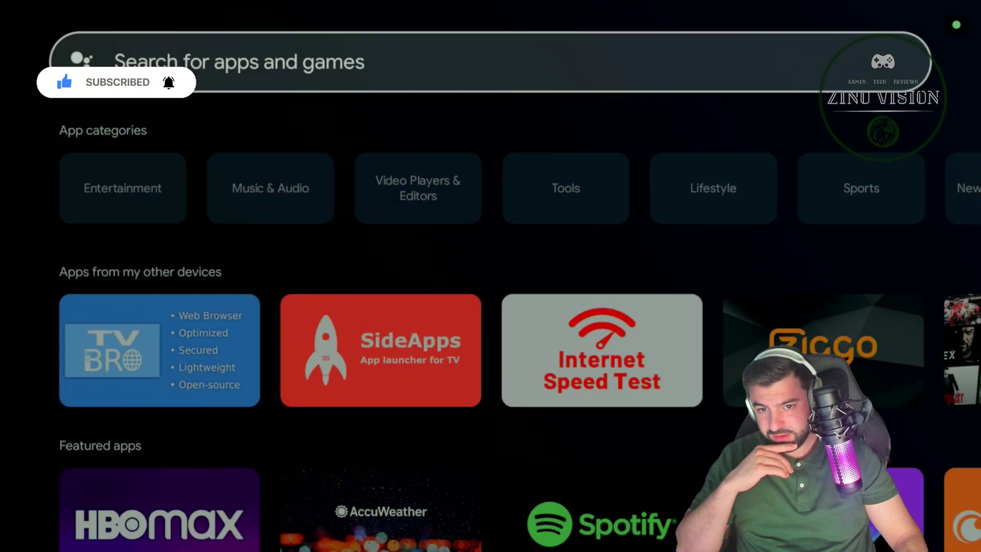
key("Return")
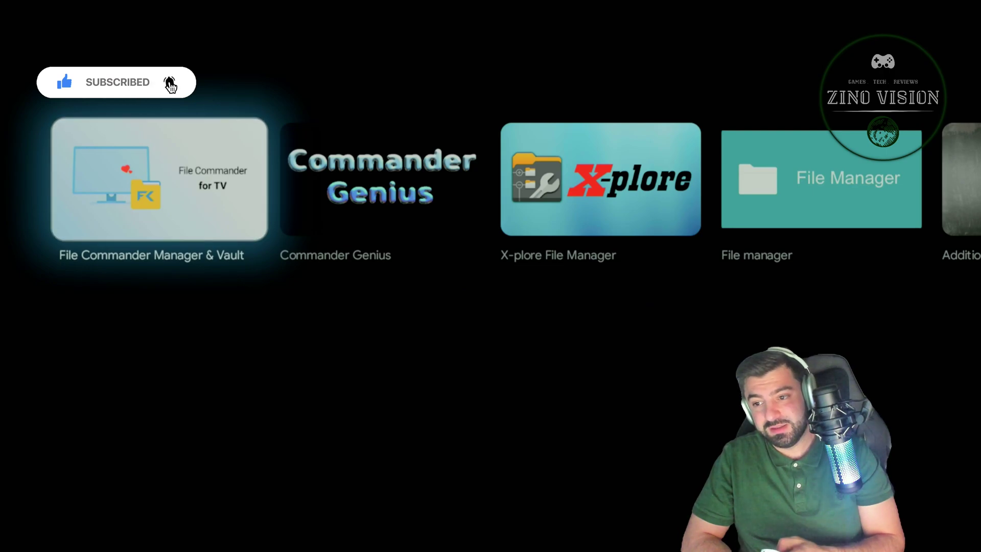
key("super")
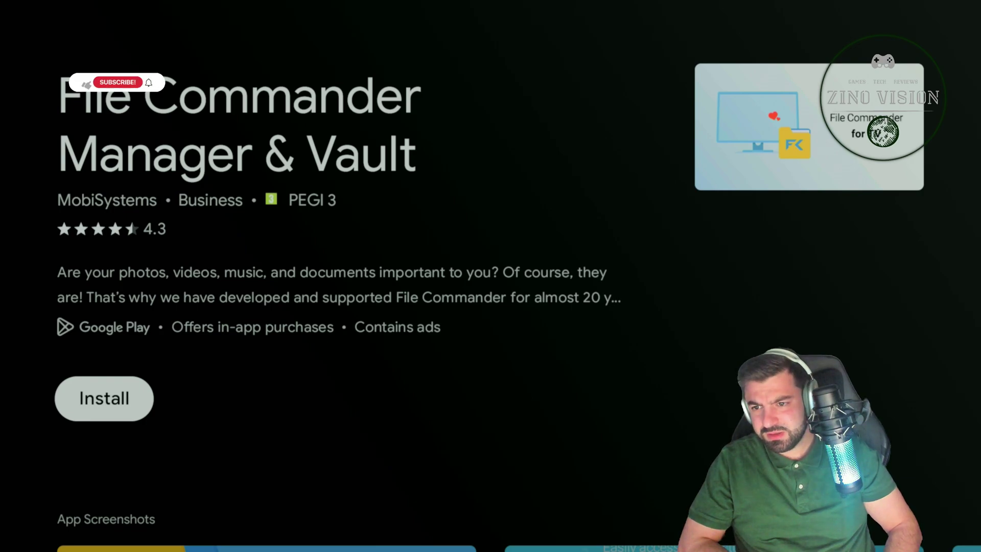
- Install File Commander Manager & Vault and wait until Open appears
key("Return")
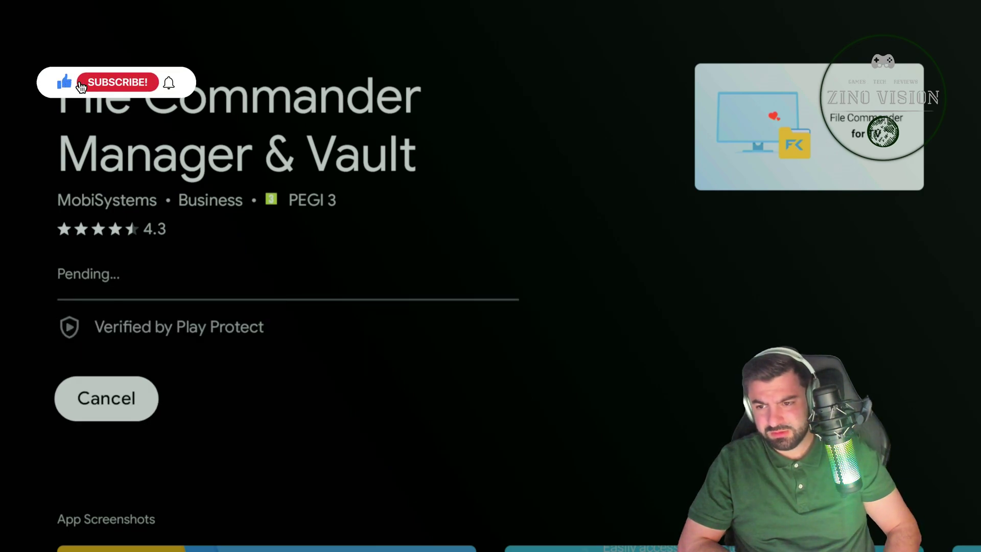
key("Down")
key("Down")
key("Up")
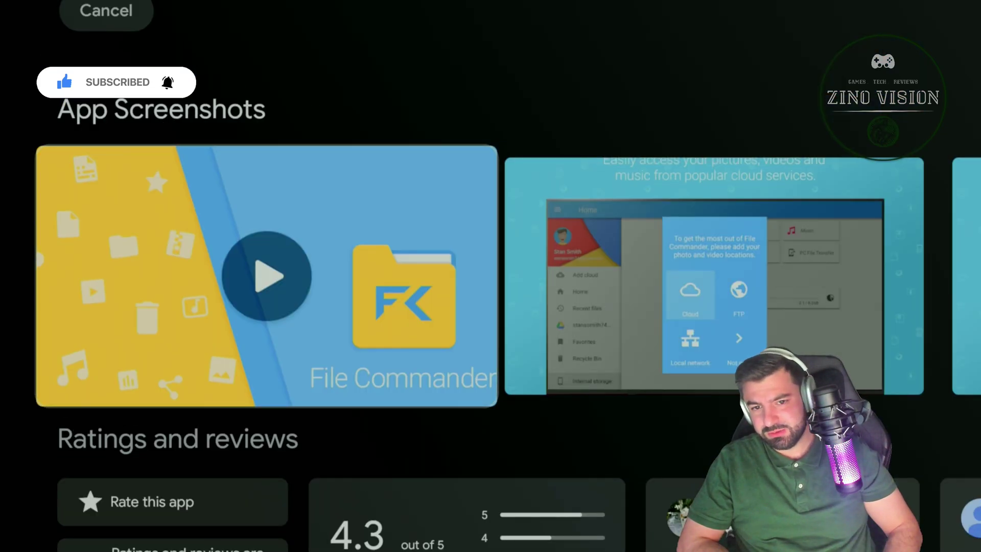
key("Up")
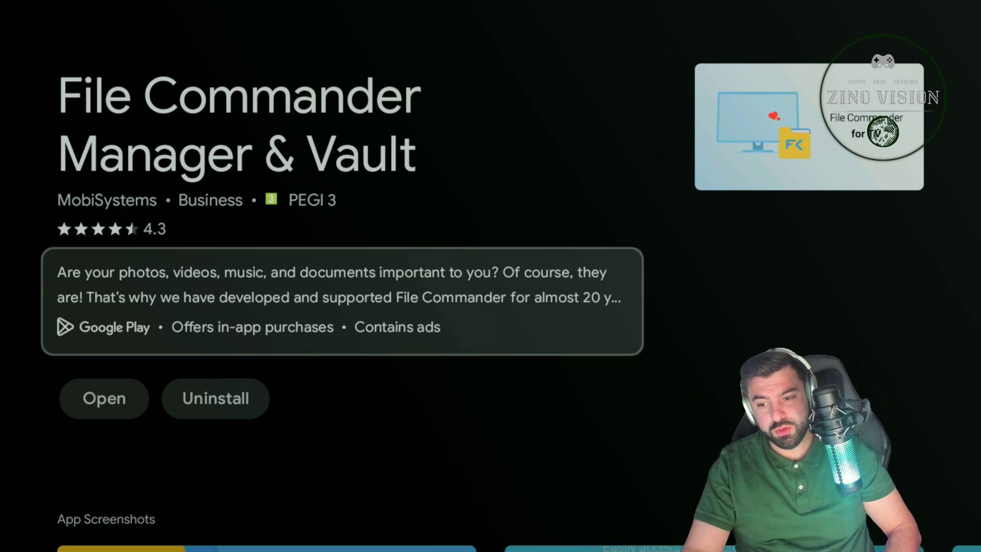
key("Down")
key("Down")
key("Up")
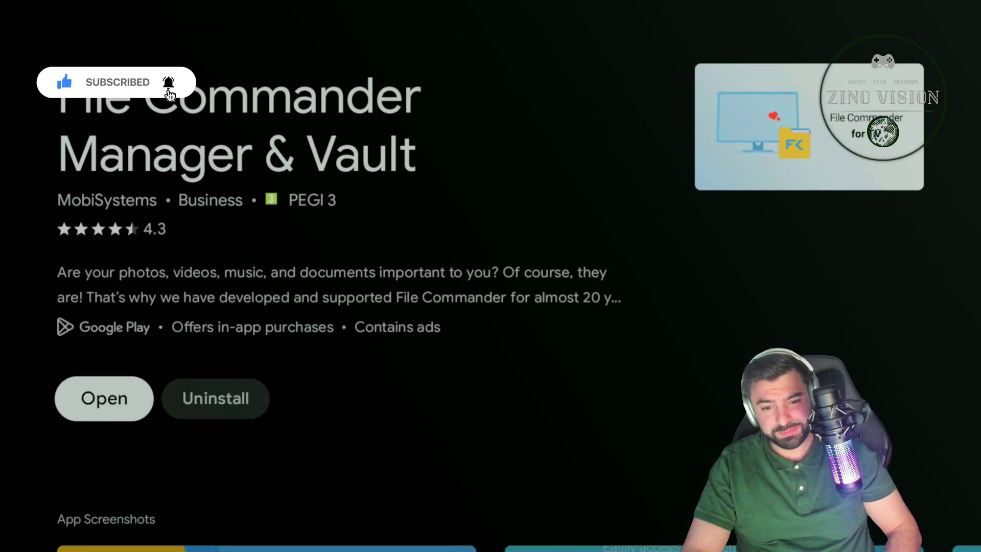
- Launch File Commander, dismiss its welcome screen and grant file access
key("Return")
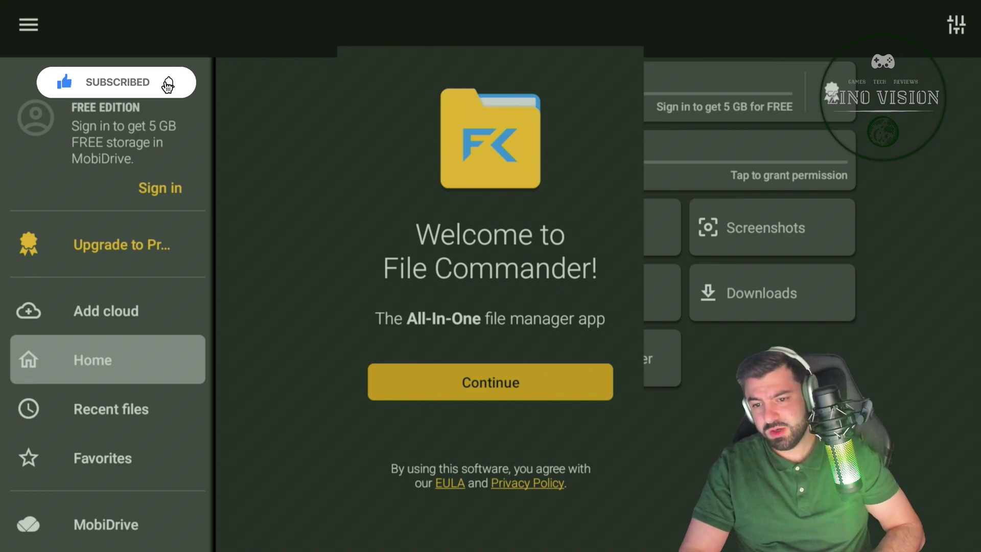
key("Return")
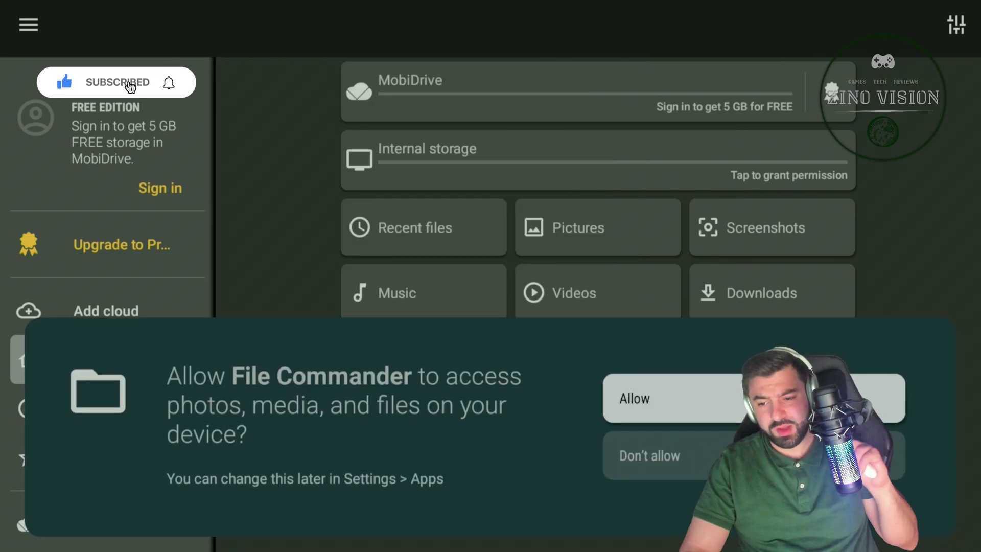
key("Return")
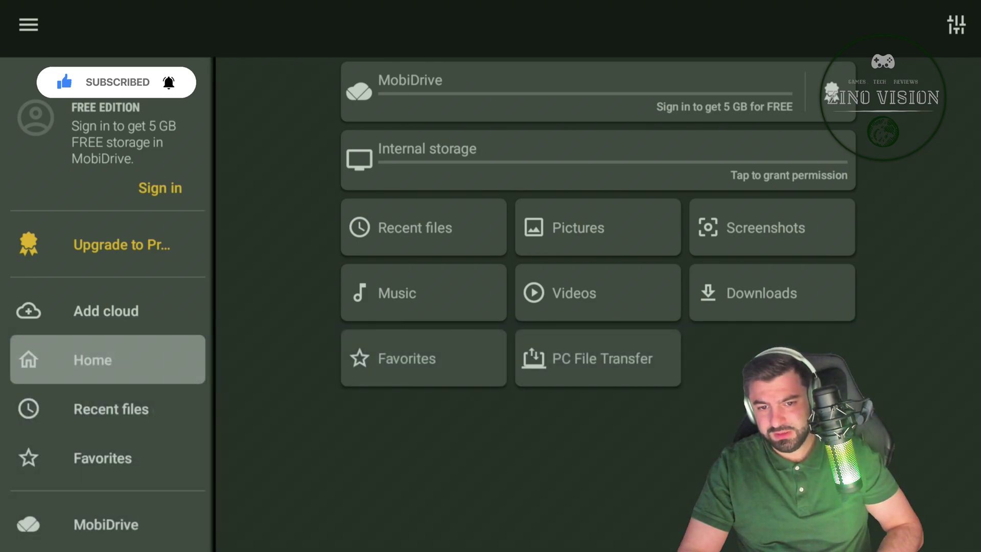
- Add Google Drive as a cloud location using the existing Google account
key("Up")
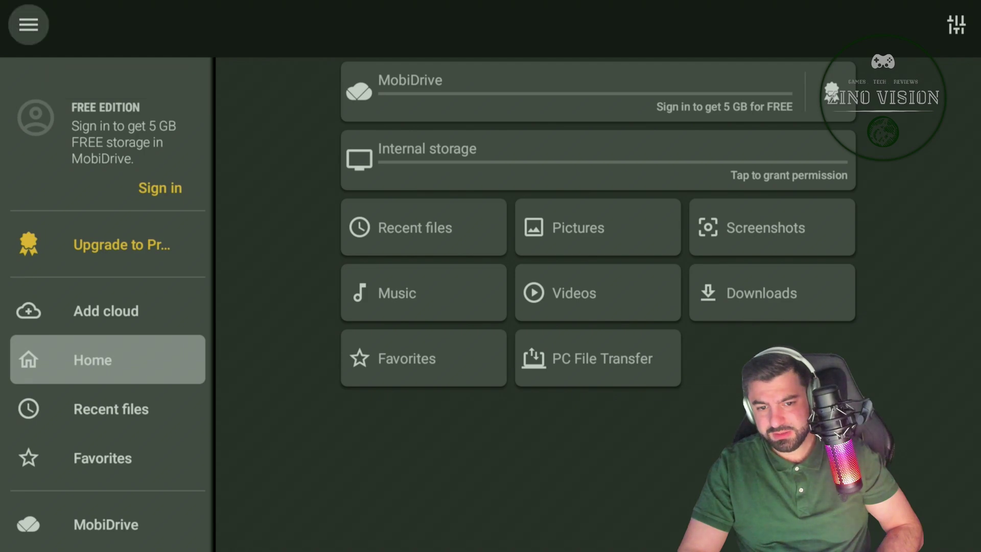
key("Down")
key("Down")
key("Down")
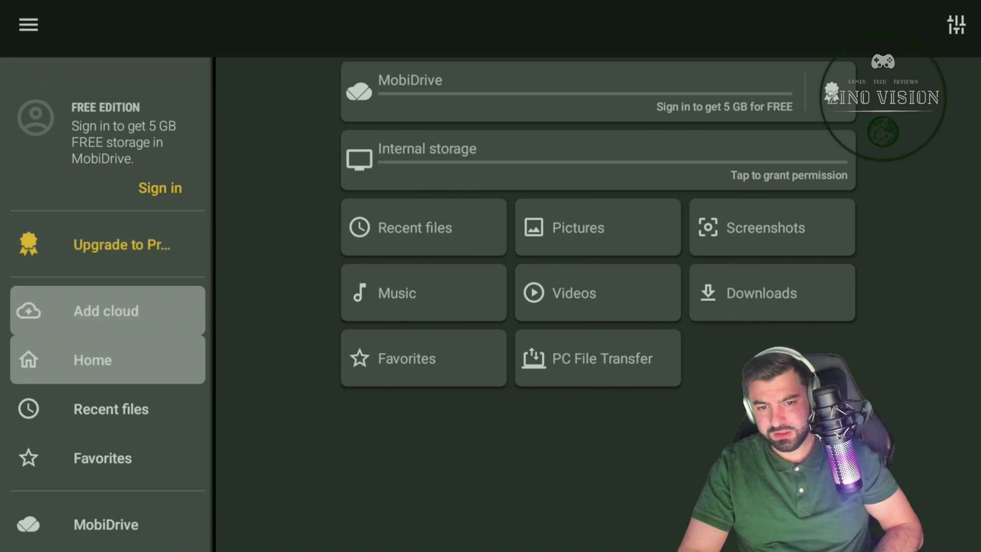
key("Down")
key("Up")
key("Up")
key("Down")
key("Down")
key("Down")
key("Down")
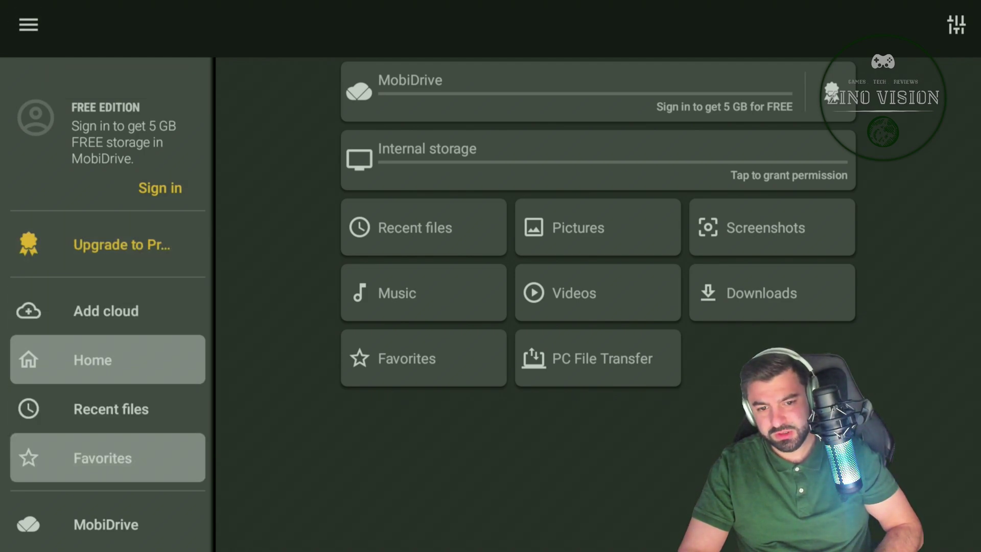
key("Up")
key("Up")
key("Up")
key("Return")
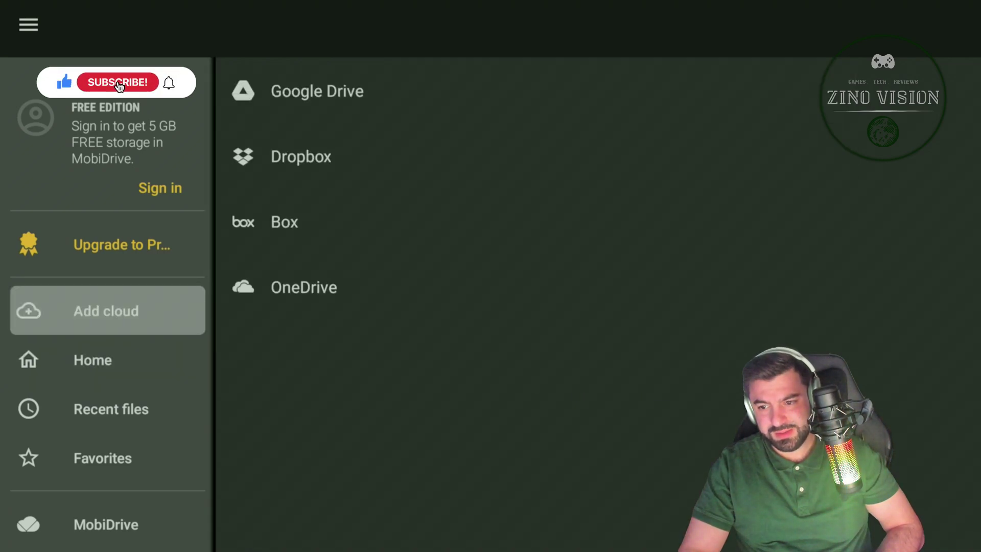
key("Right")
key("Up")
key("Up")
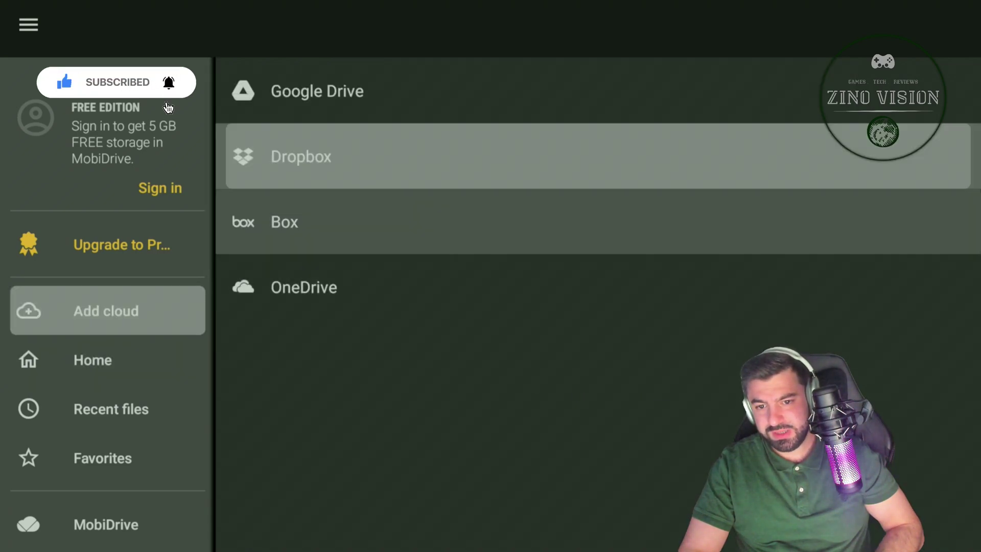
key("Up")
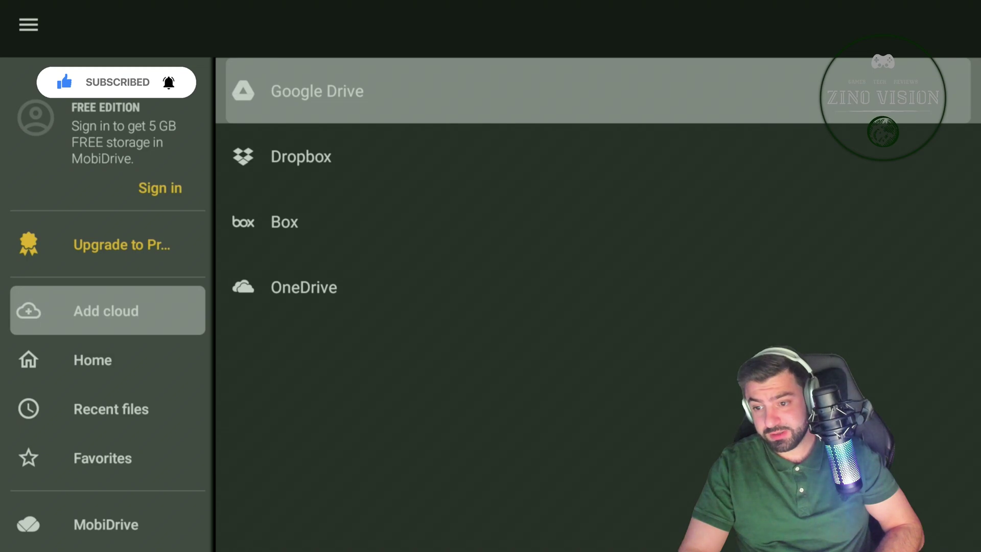
key("Return")
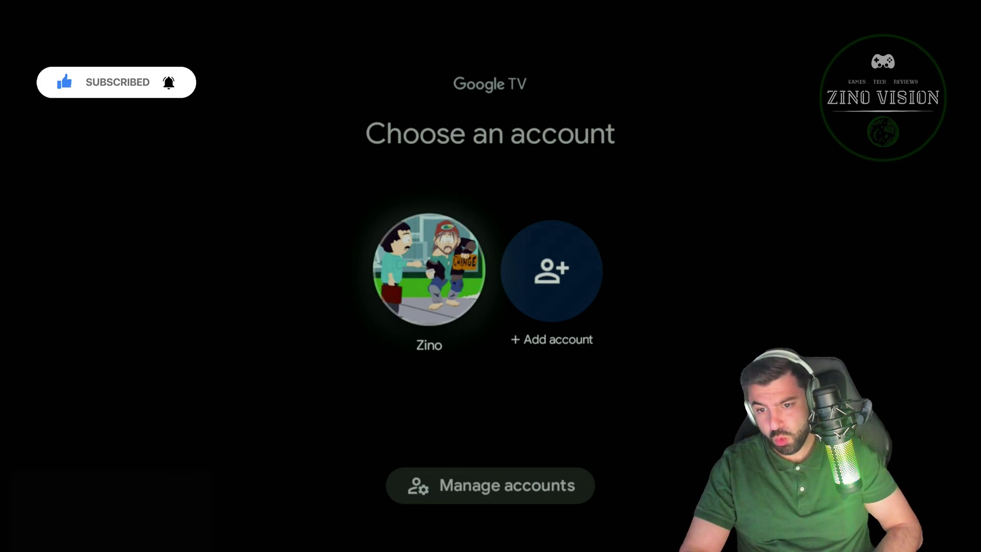
key("Return")
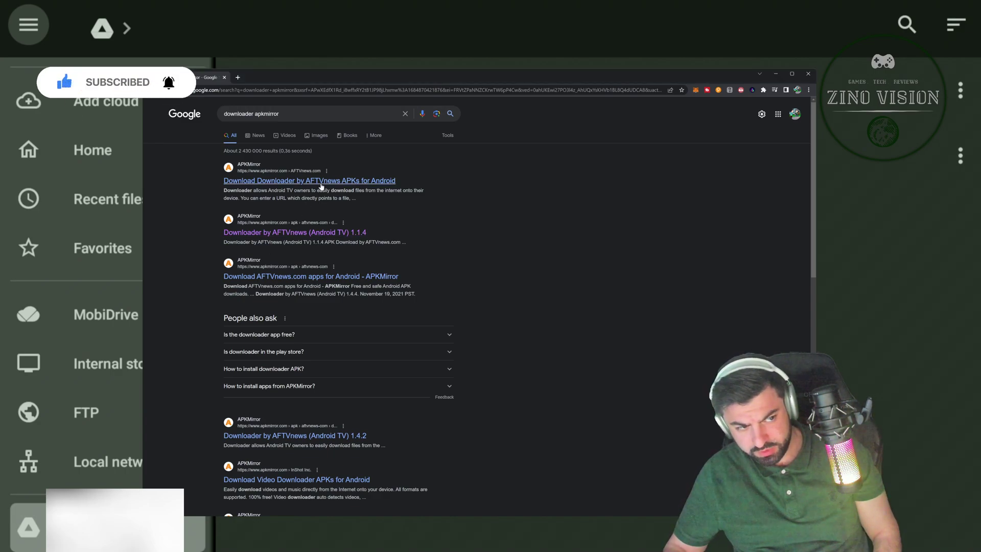
- Download the Downloader by AFTVnews 1.1.4 APK from APKMirror
left_click(321, 184)
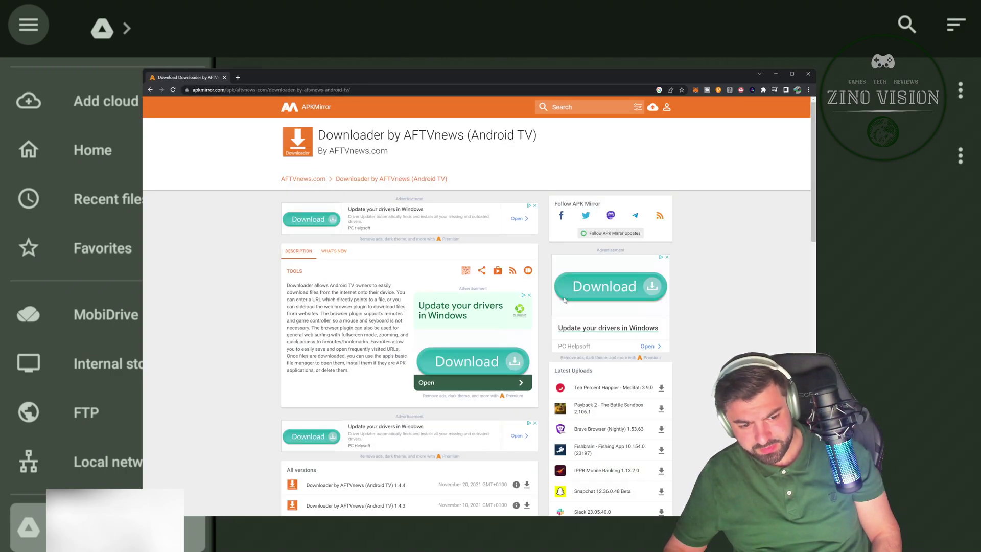
scroll(449, 291, "down", 2)
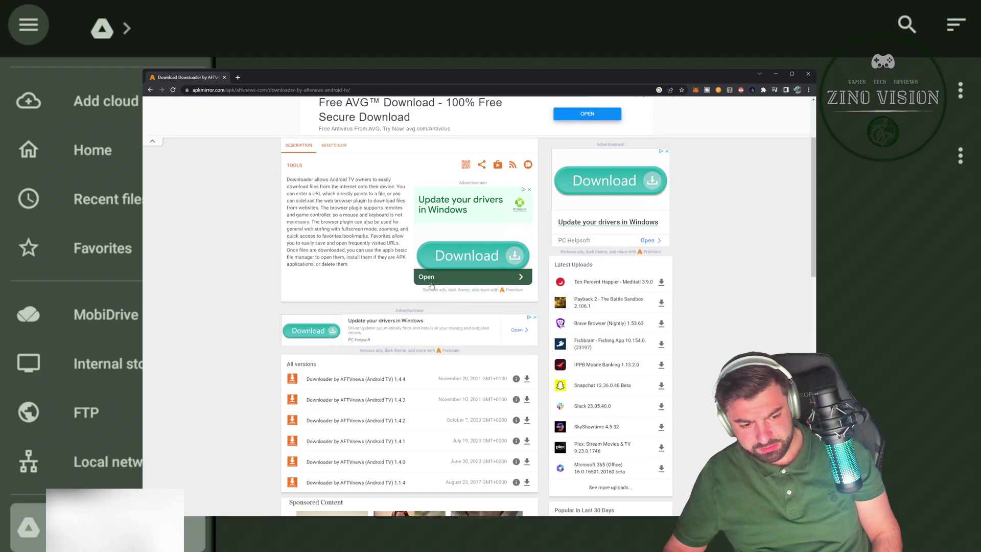
scroll(432, 287, "up", 2)
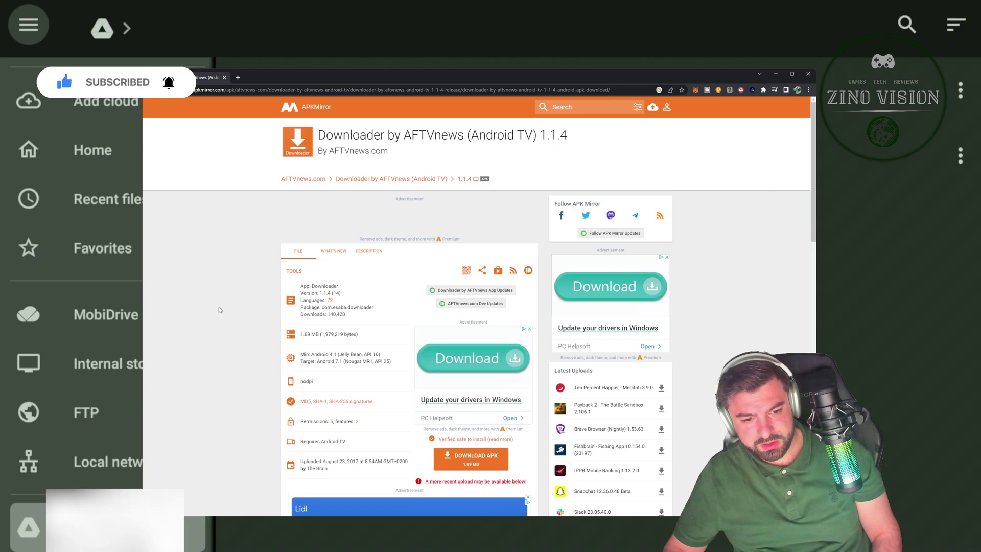
left_click(474, 469)
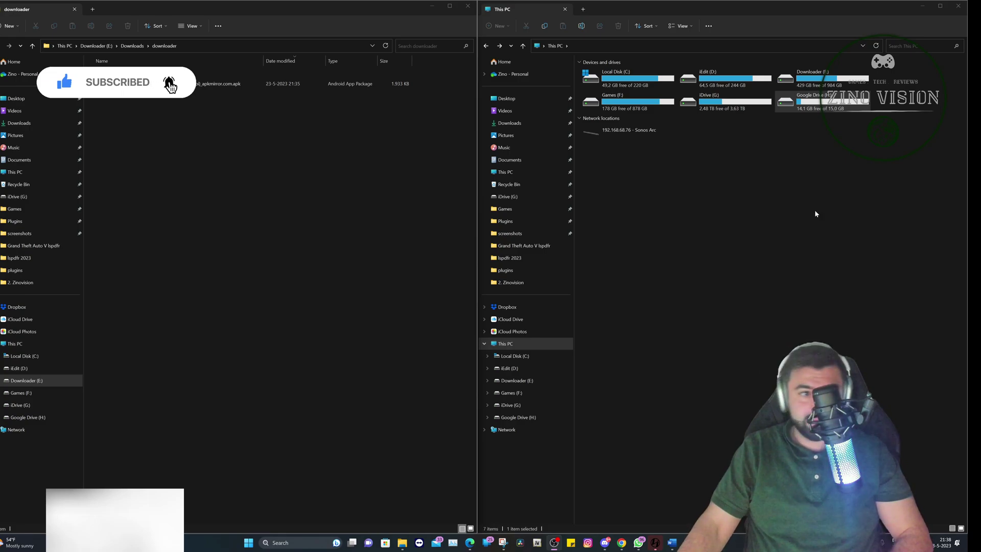
- Copy the Downloader APK from the downloader folder into Google Drive (H:) > My Drive
left_click(219, 83)
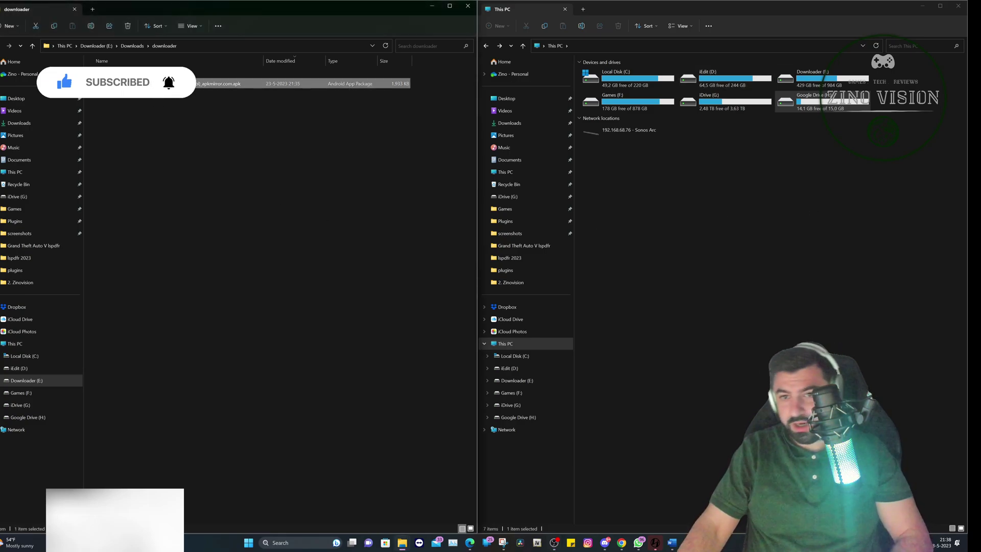
double_click(808, 103)
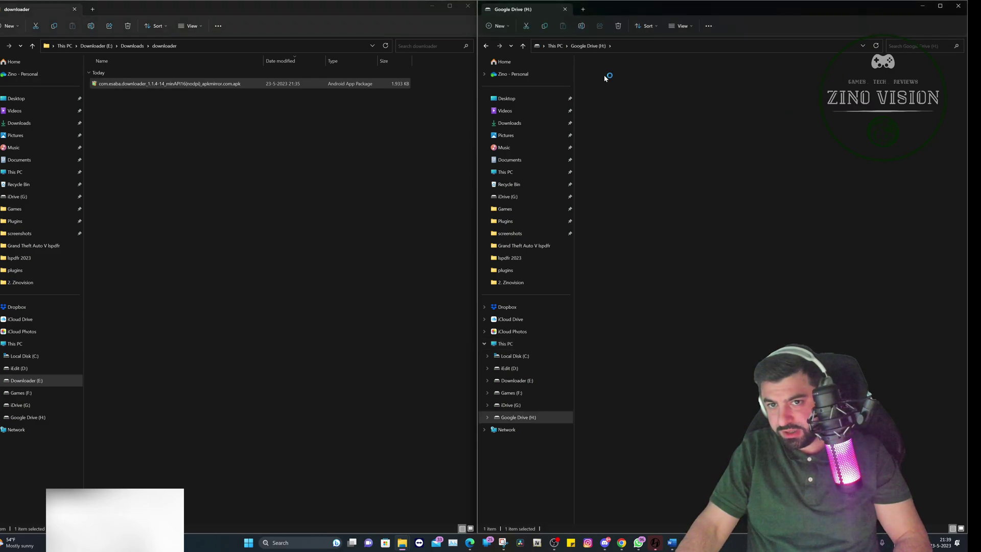
double_click(598, 74)
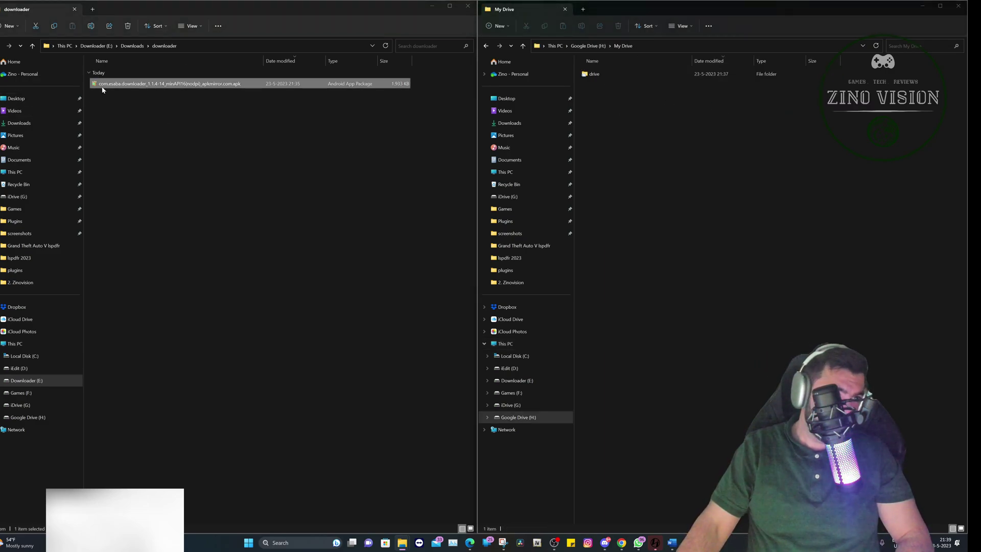
left_click_drag(102, 89, 694, 175)
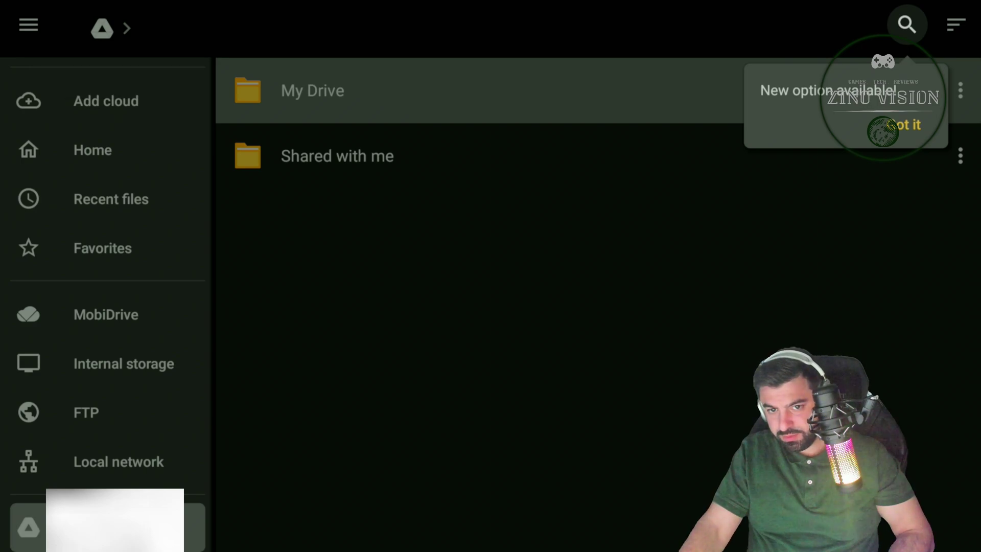
- Open the Downloader .apk from My Drive in File Commander to start installing it
key("Return")
key("Return")
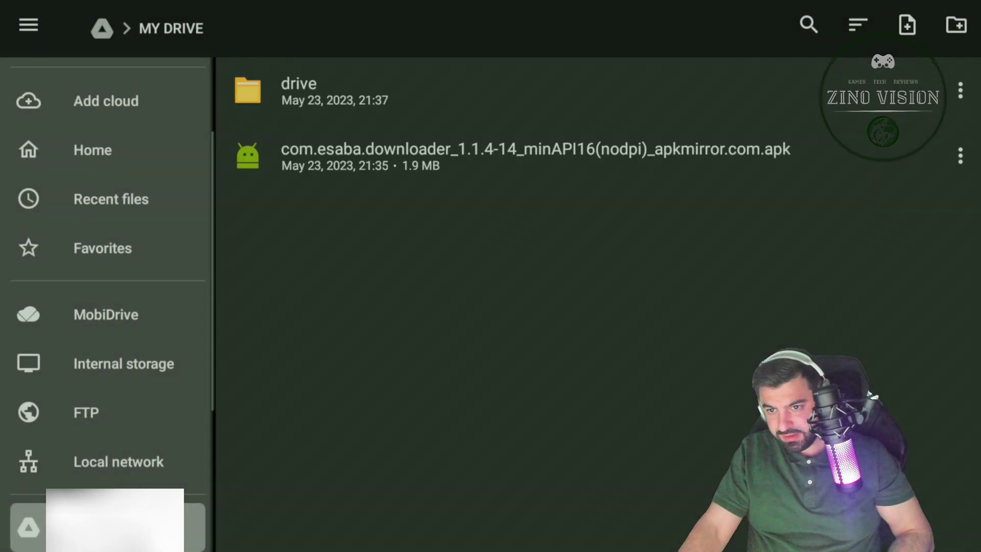
key("Down")
key("Down")
key("Right")
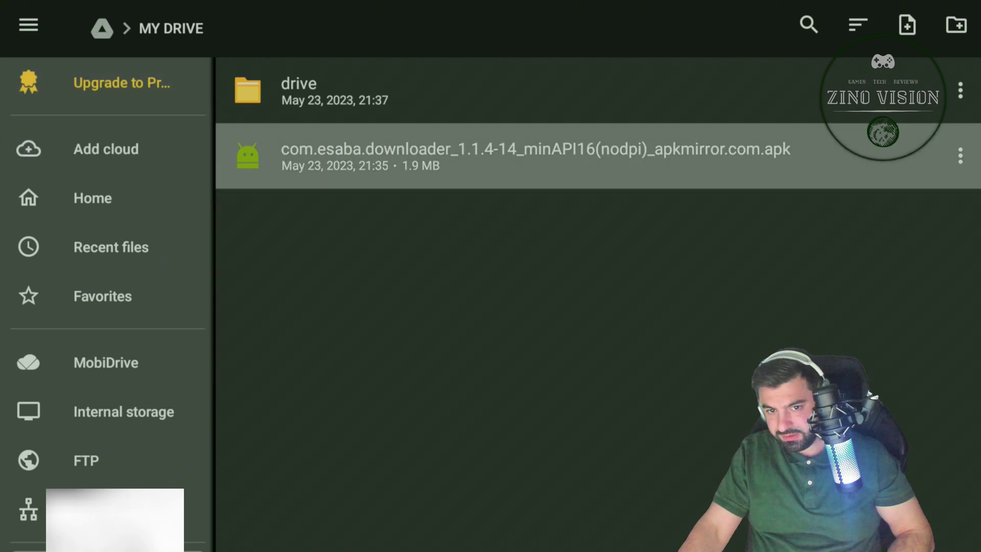
key("Right")
key("Left")
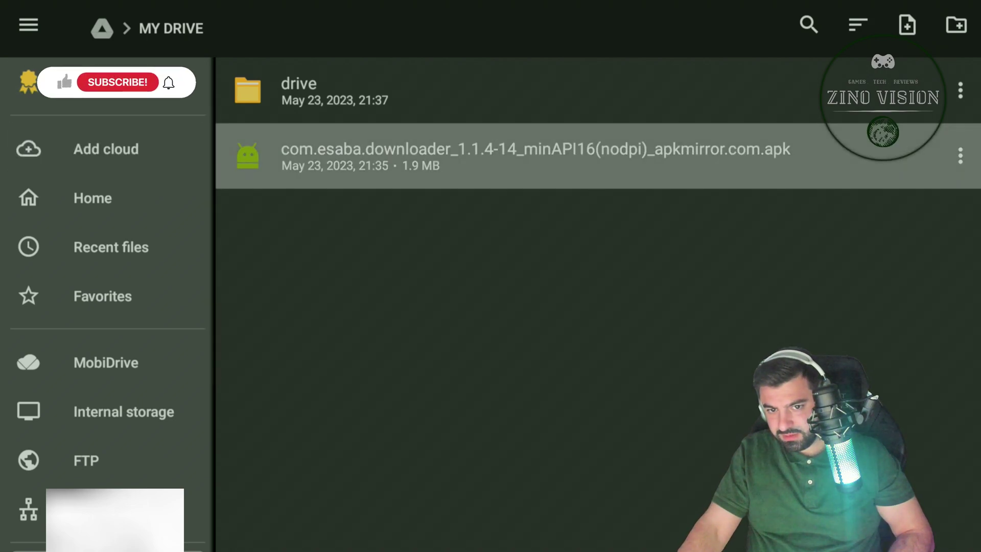
key("Return")
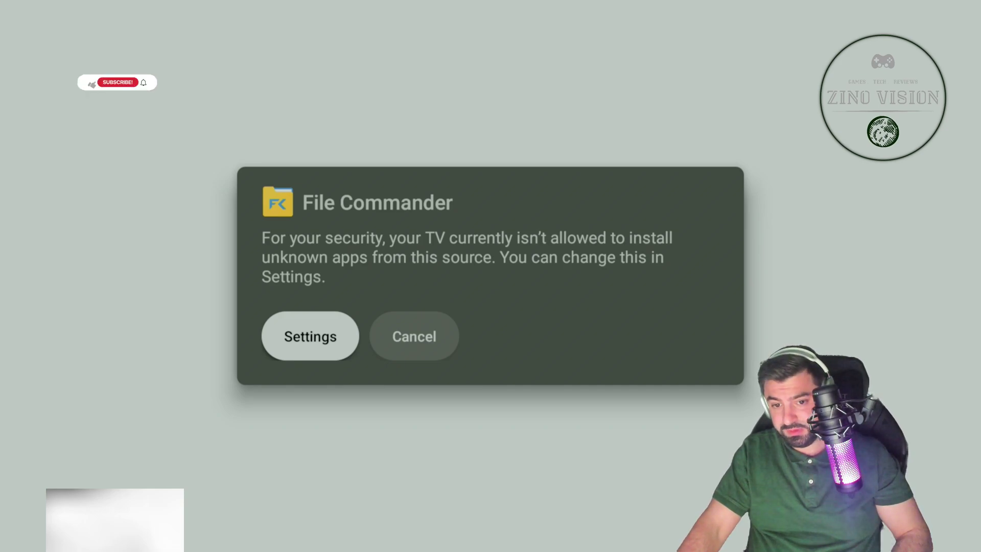
- Allow File Commander to install unknown apps in Settings
key("Return")
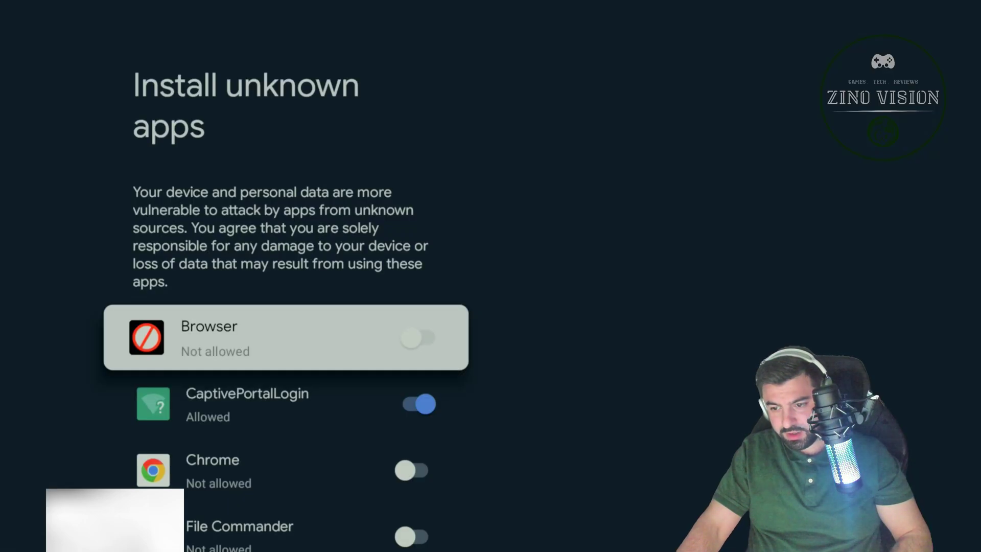
key("Down")
key("Down")
key("Down")
key("Down")
key("Up")
key("Up")
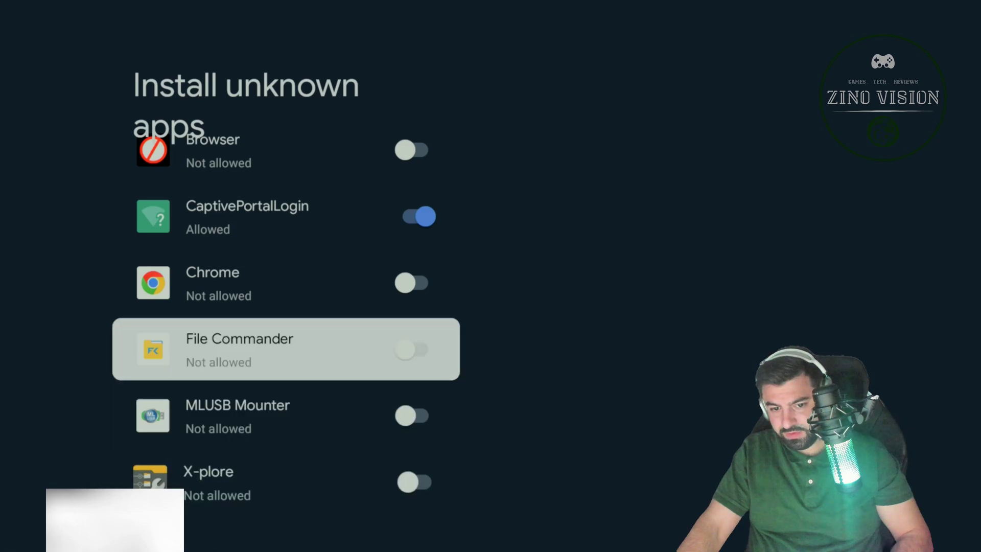
key("Up")
key("Down")
key("Return")
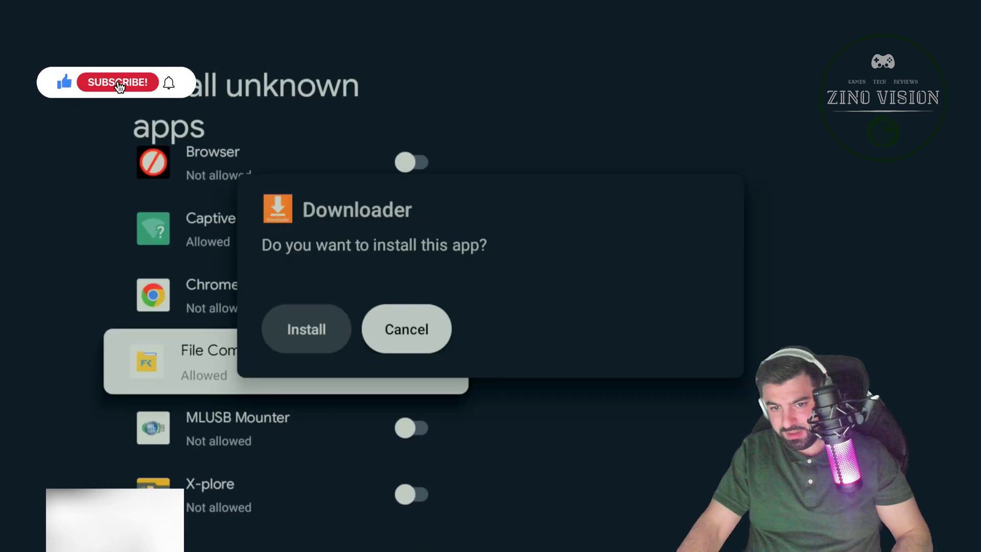
- Confirm Install in the Downloader installation dialog
key("Left")
key("Right")
key("Left")
key("Return")
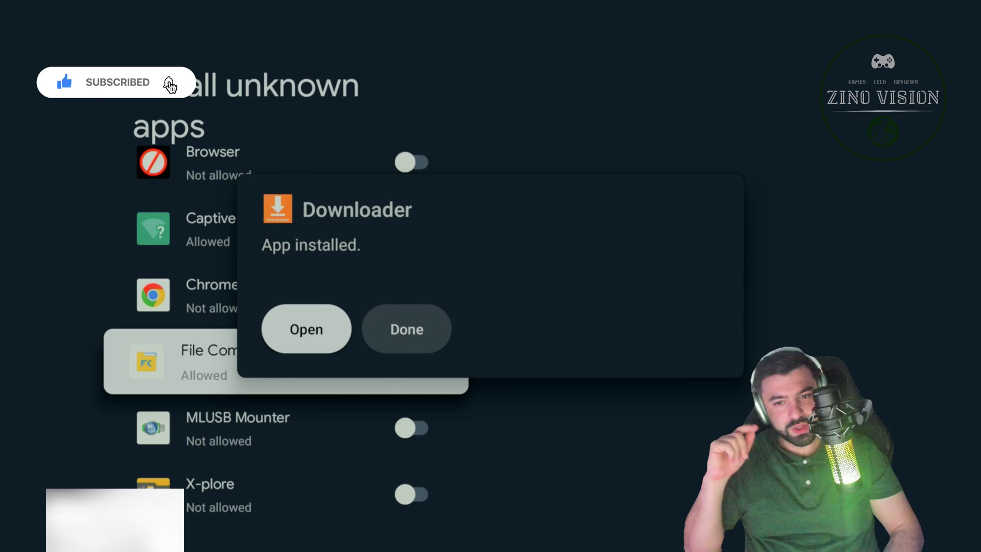
- Open Downloader, allow its file access, and dismiss the Quick Start Guide
key("Return")
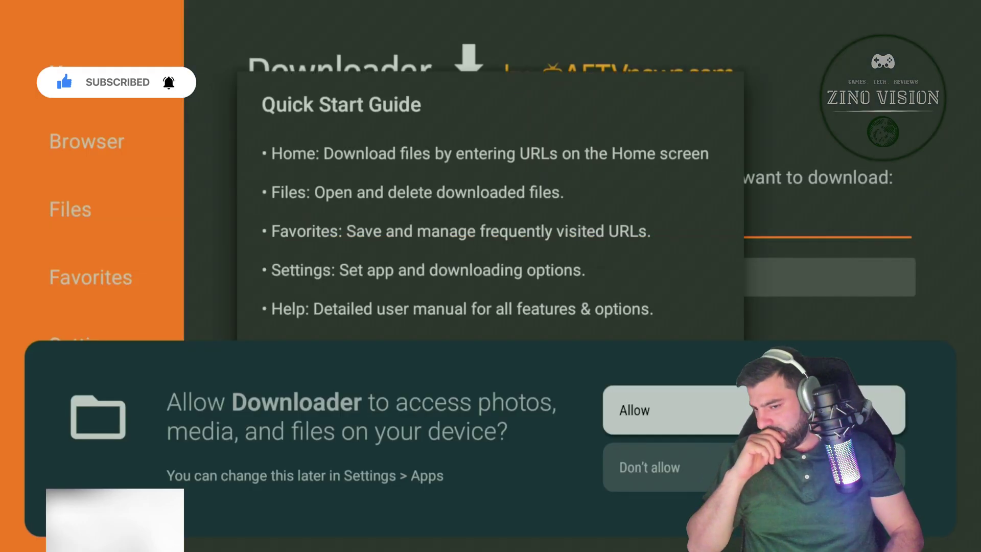
key("Return")
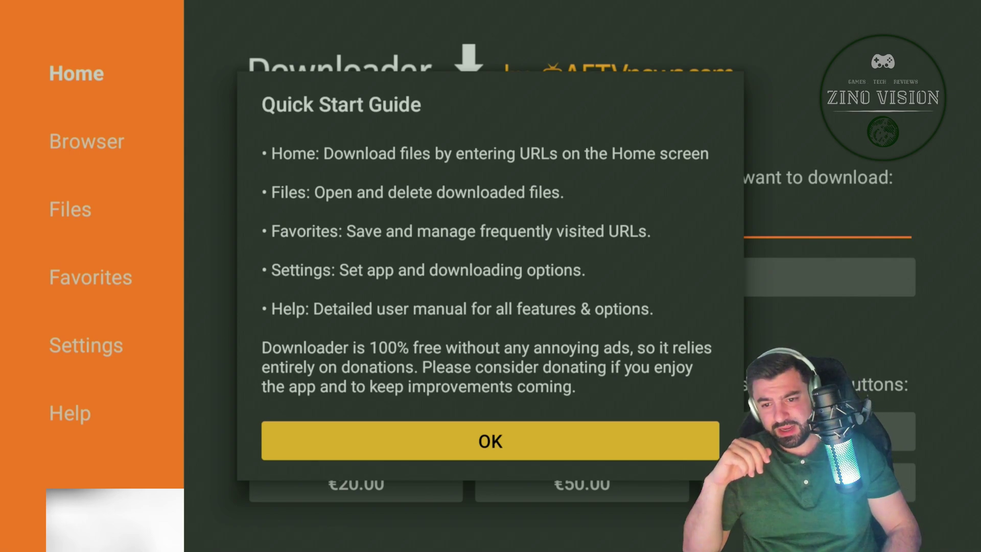
key("Return")
key("Return")
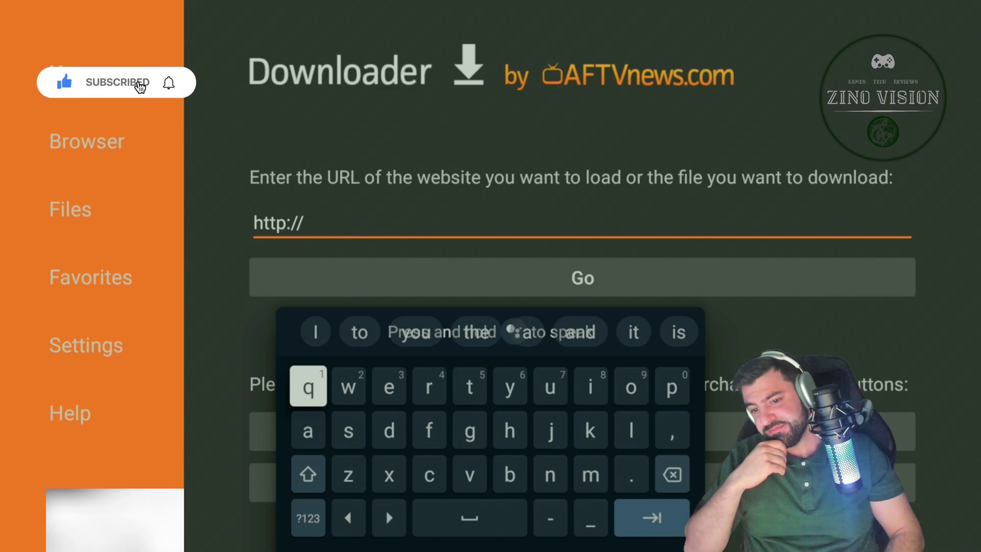
key("Escape")
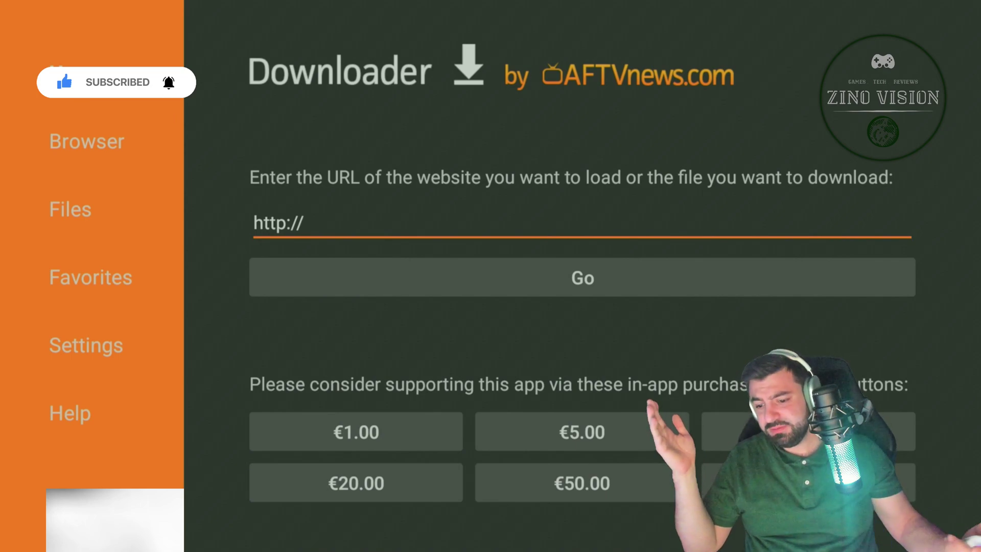